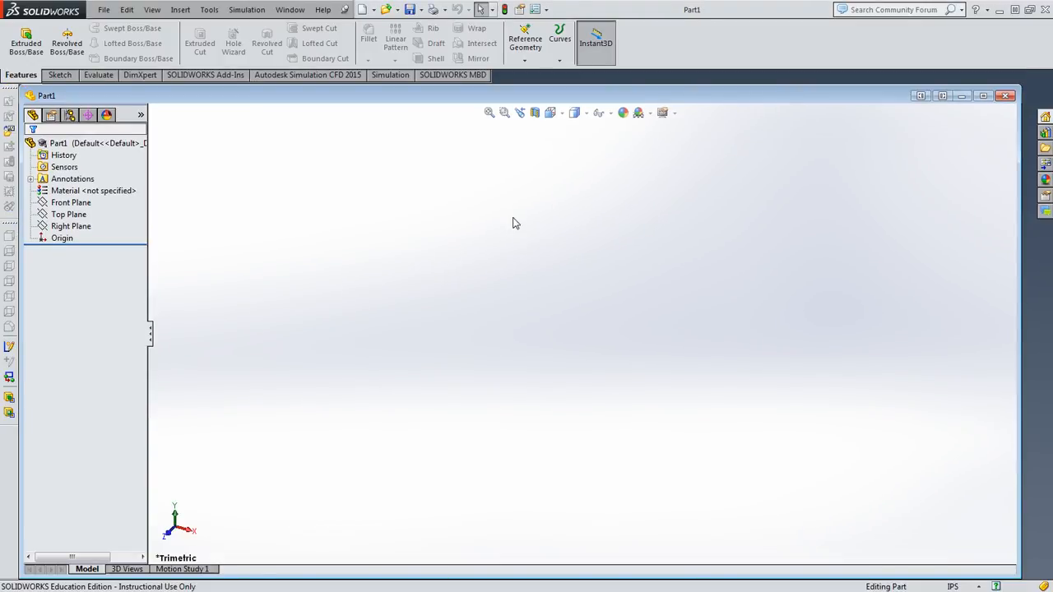
# Maximize the part window, start an Extruded Boss/Base on the Top Plane, and sketch a rectangle about 2.94 by 2.7 in from the origin.
pyautogui.click(983, 97)
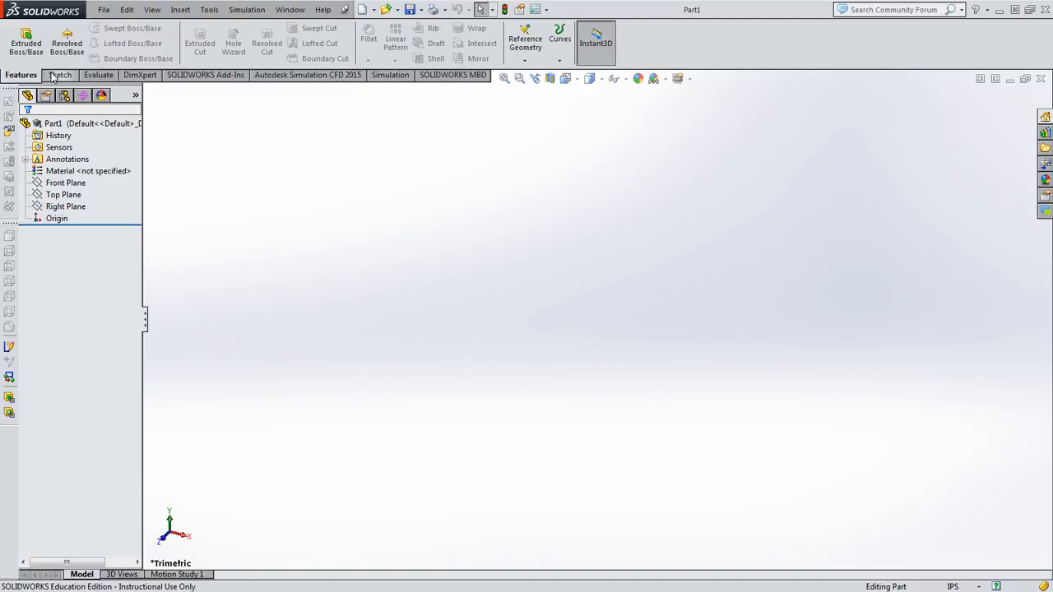
pyautogui.click(36, 48)
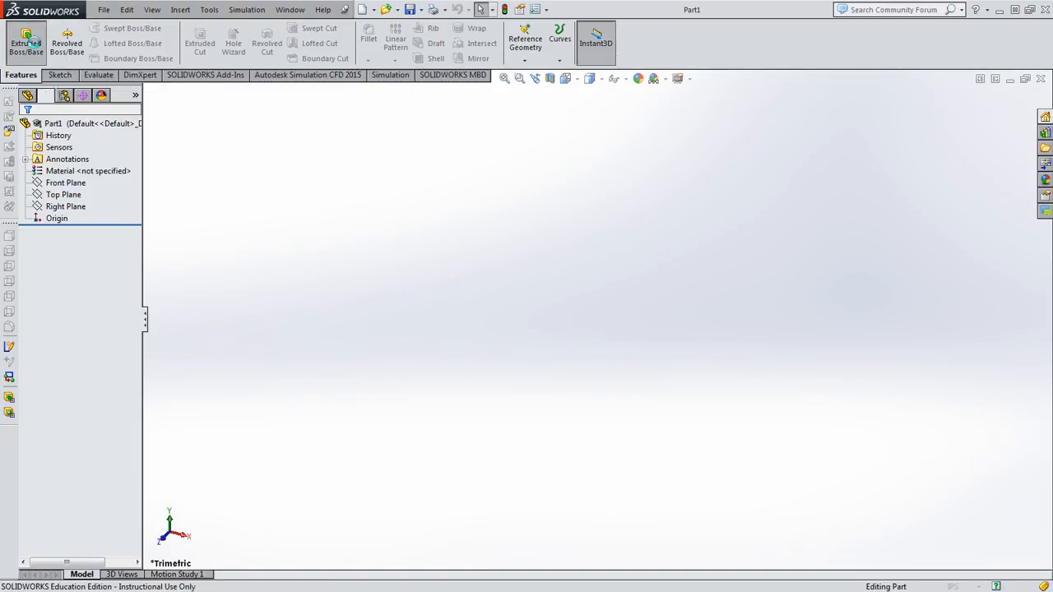
pyautogui.click(414, 346)
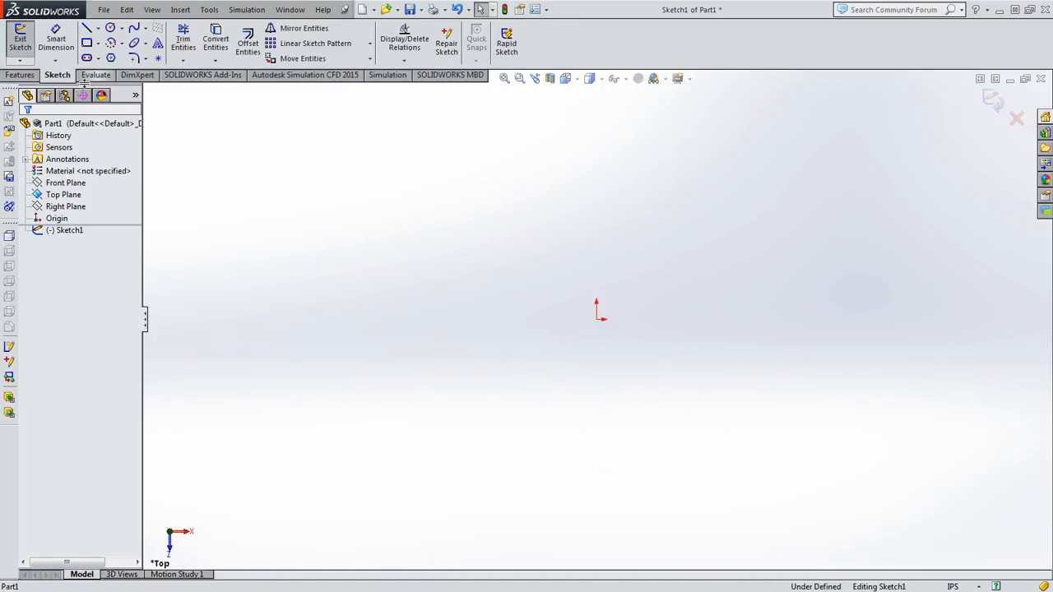
pyautogui.click(87, 43)
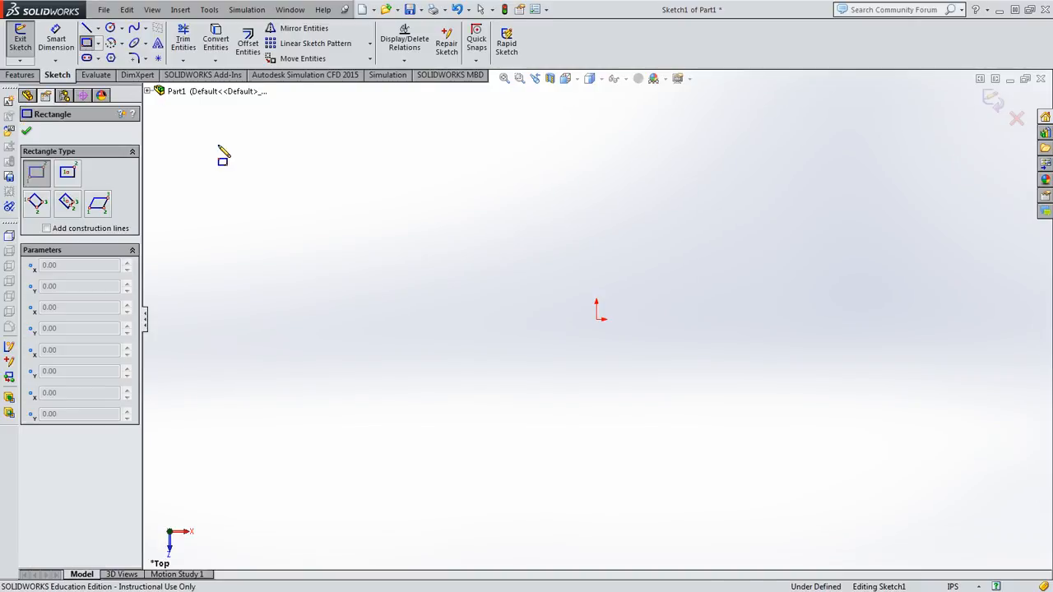
pyautogui.click(598, 320)
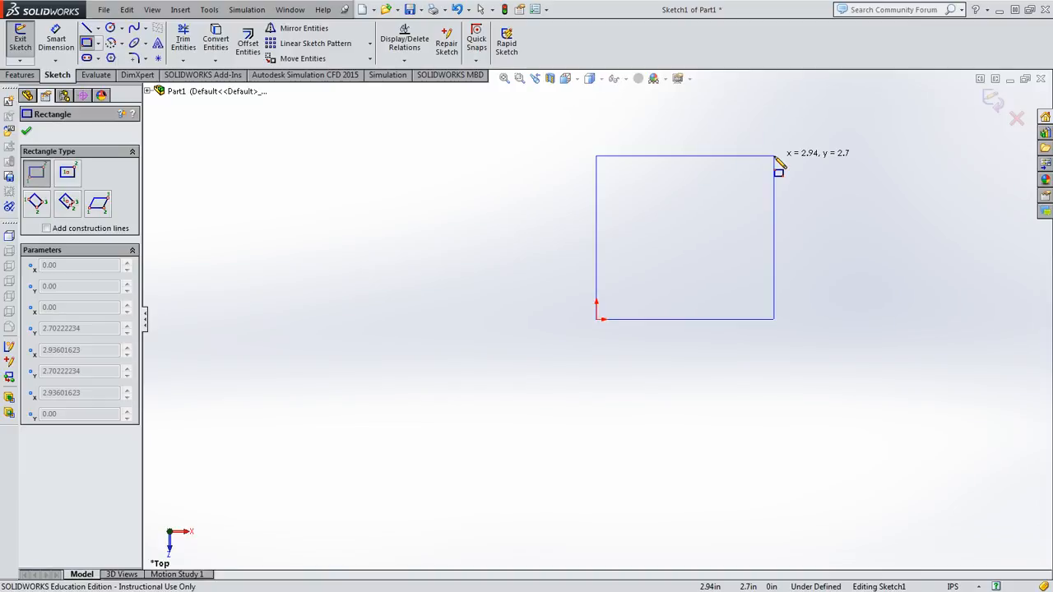
pyautogui.click(775, 155)
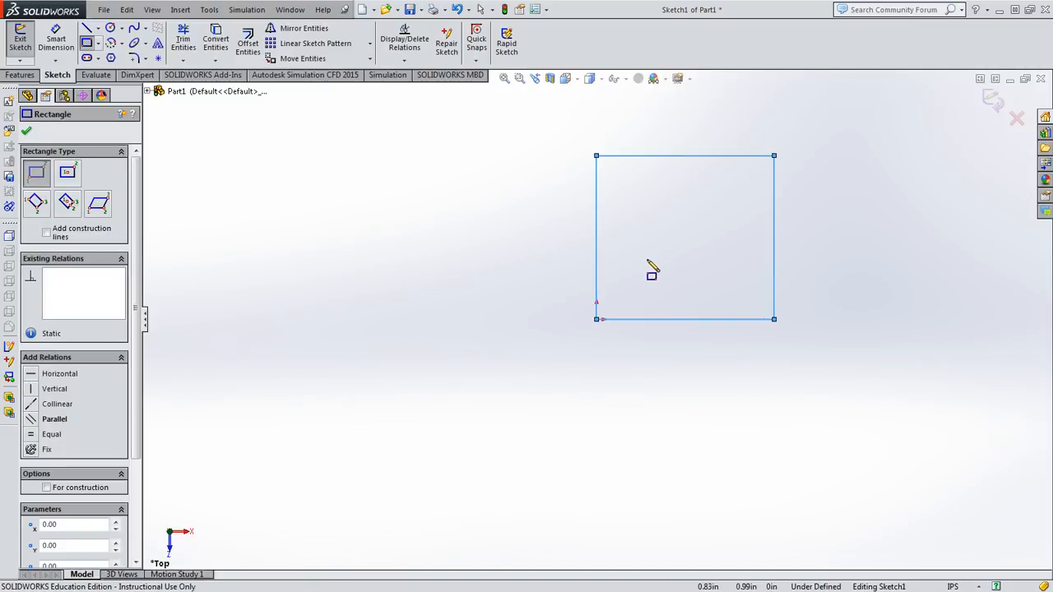
# Dimension the rectangle's vertical and horizontal sides to 5 in each.
pyautogui.click(66, 44)
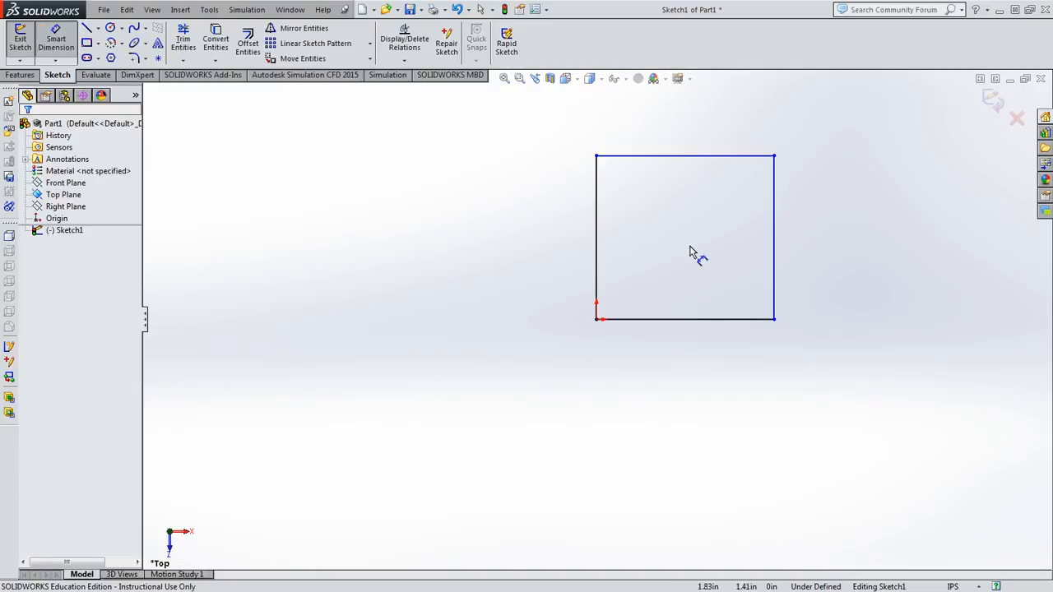
pyautogui.click(778, 210)
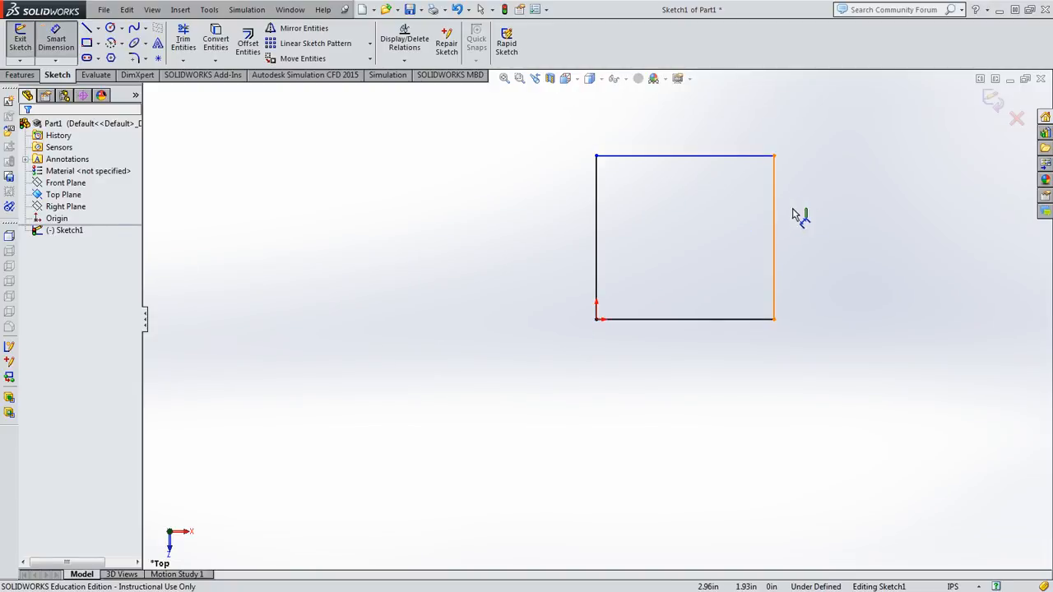
pyautogui.click(831, 227)
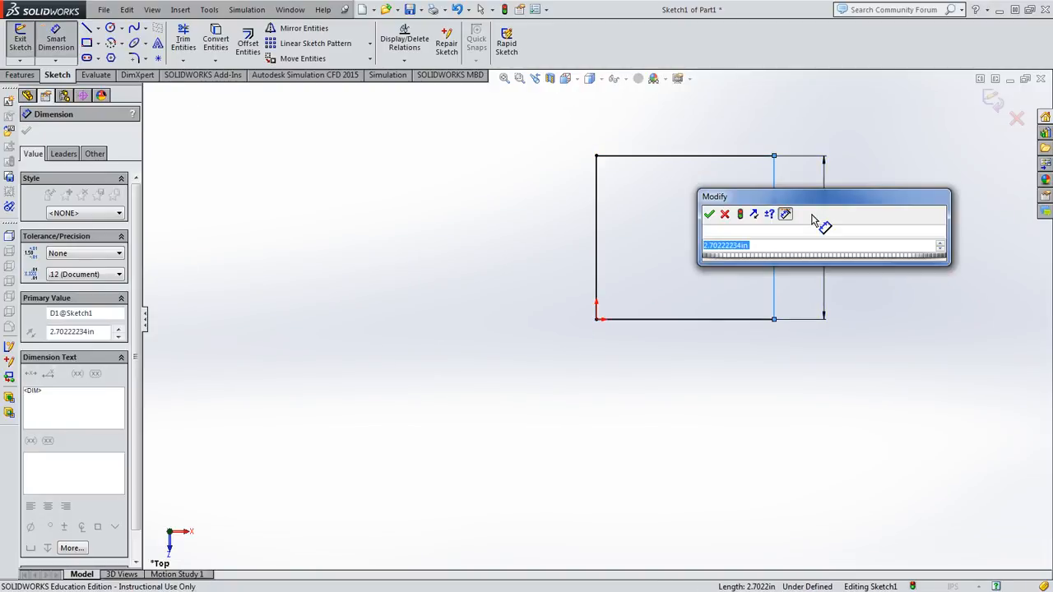
pyautogui.write('5')
pyautogui.press('Return')
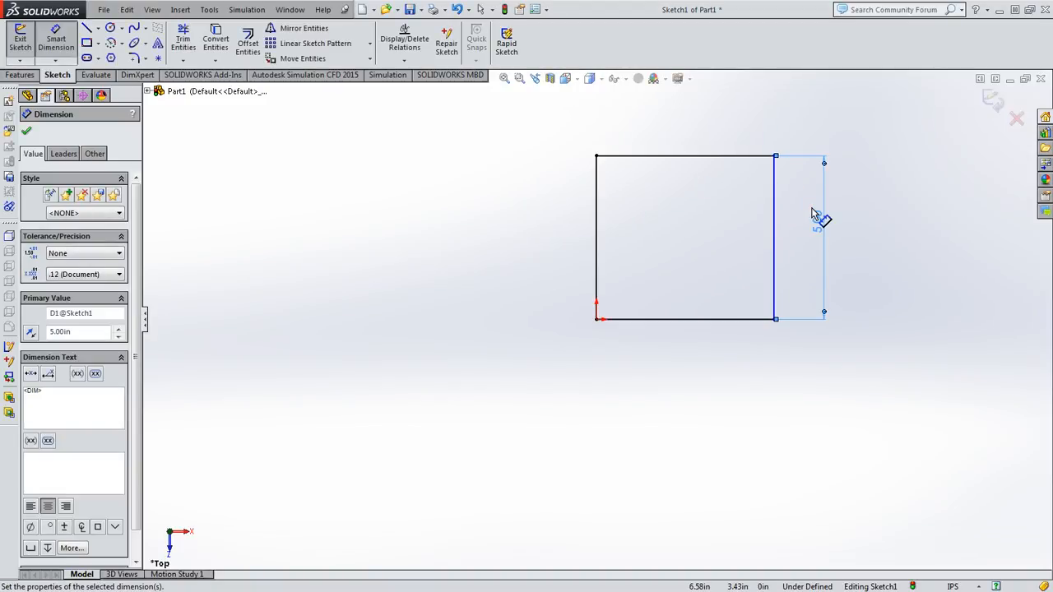
pyautogui.click(663, 319)
pyautogui.click(675, 362)
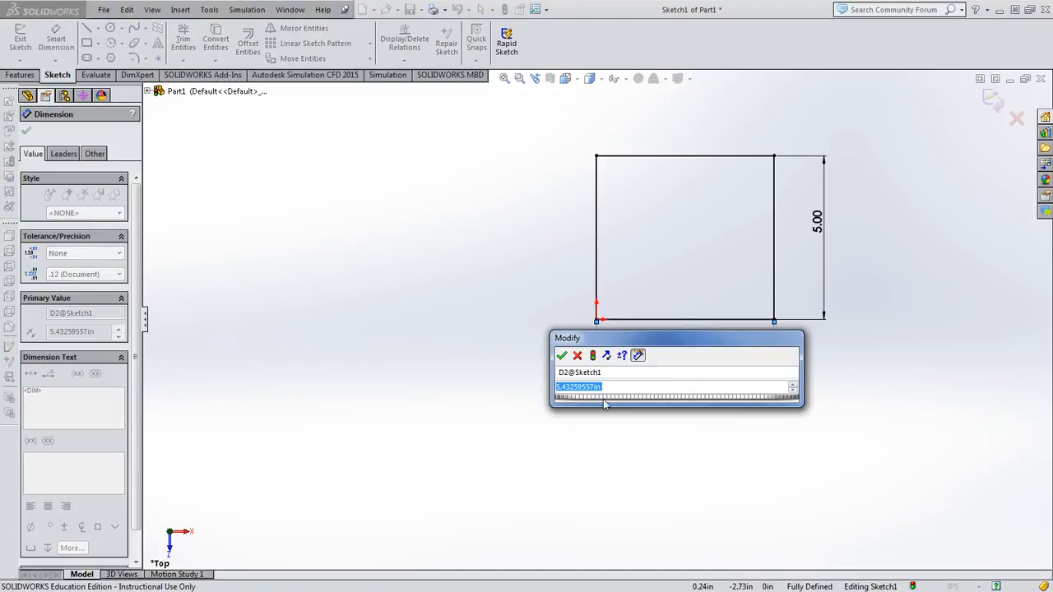
pyautogui.write('5')
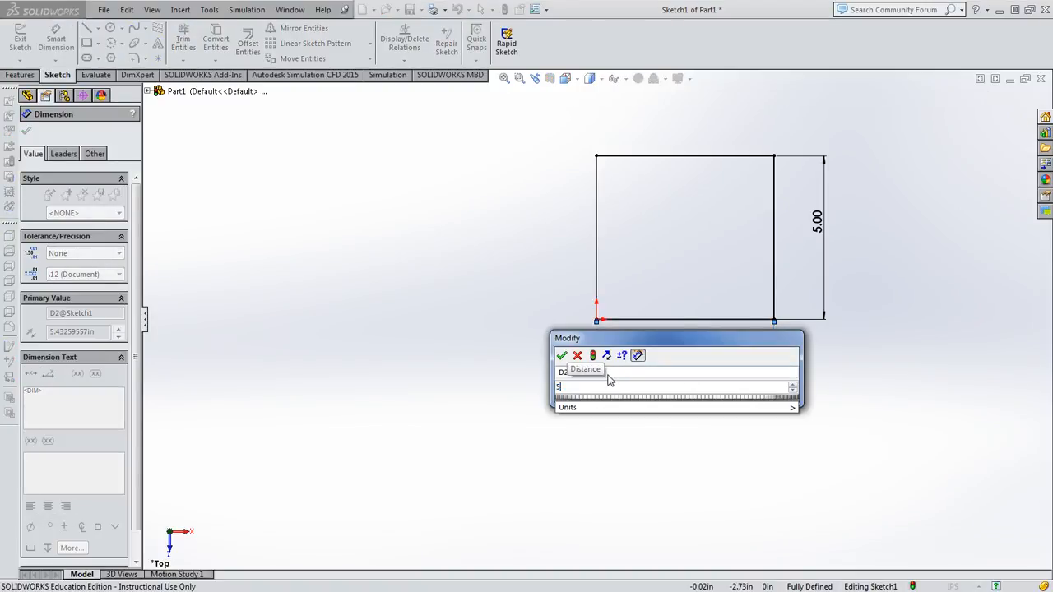
pyautogui.press('Return')
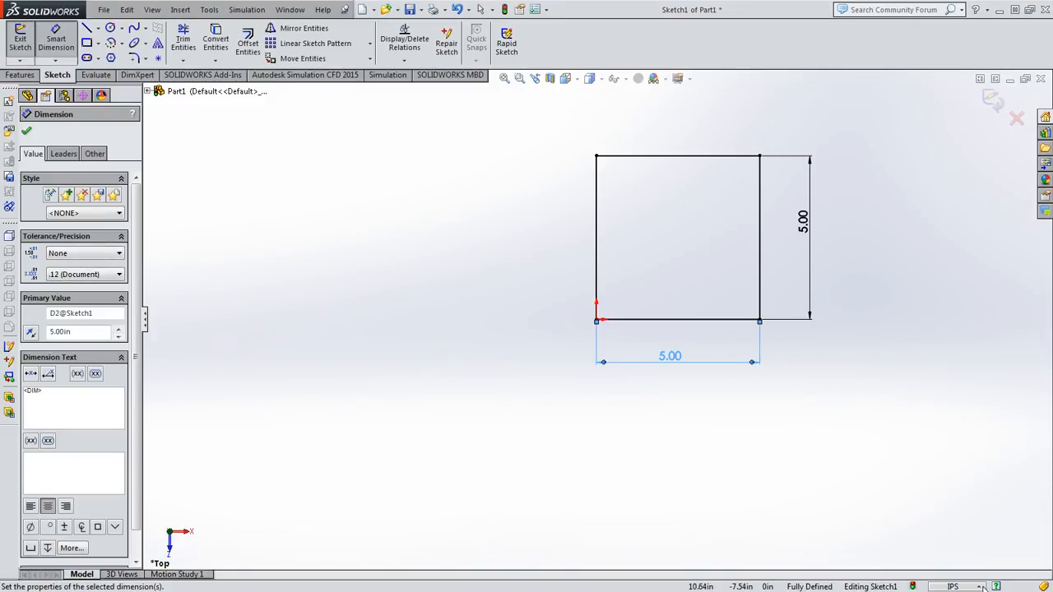
# Select IPS (inch, pound, second) as the document unit system.
pyautogui.click(954, 585)
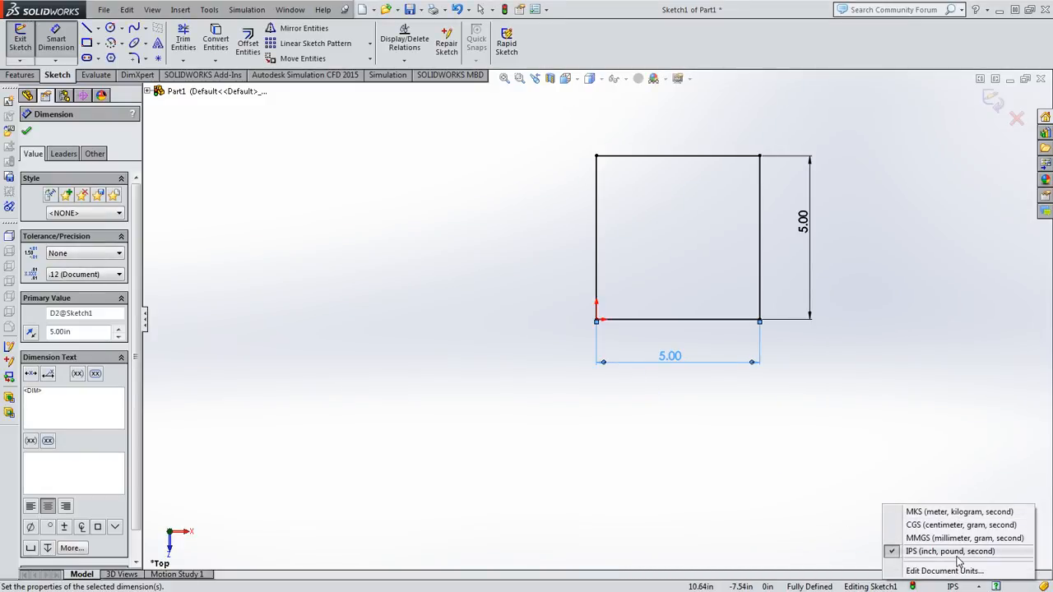
pyautogui.click(958, 555)
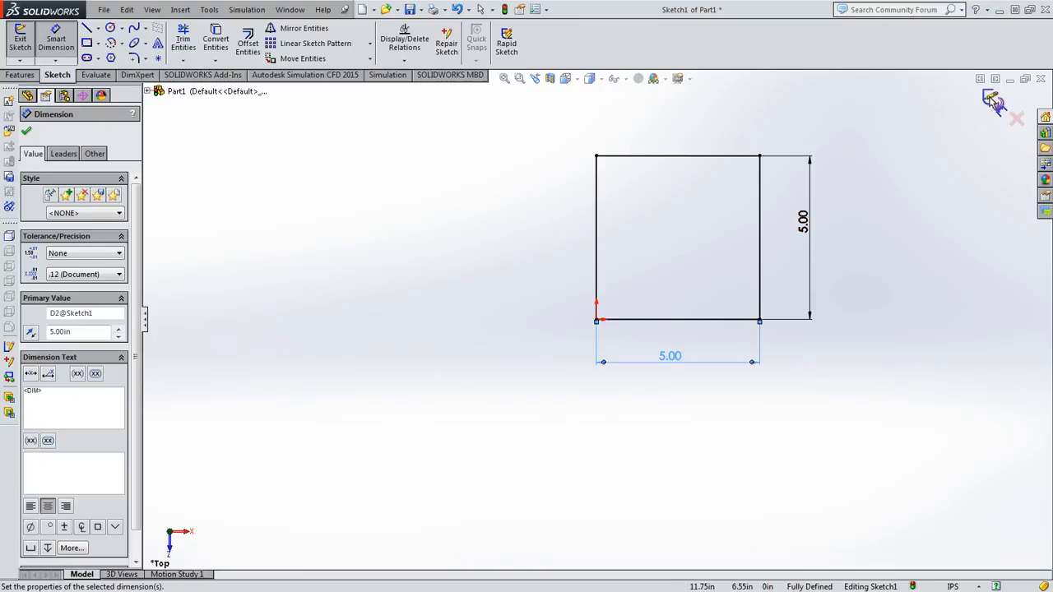
pyautogui.press('Escape')
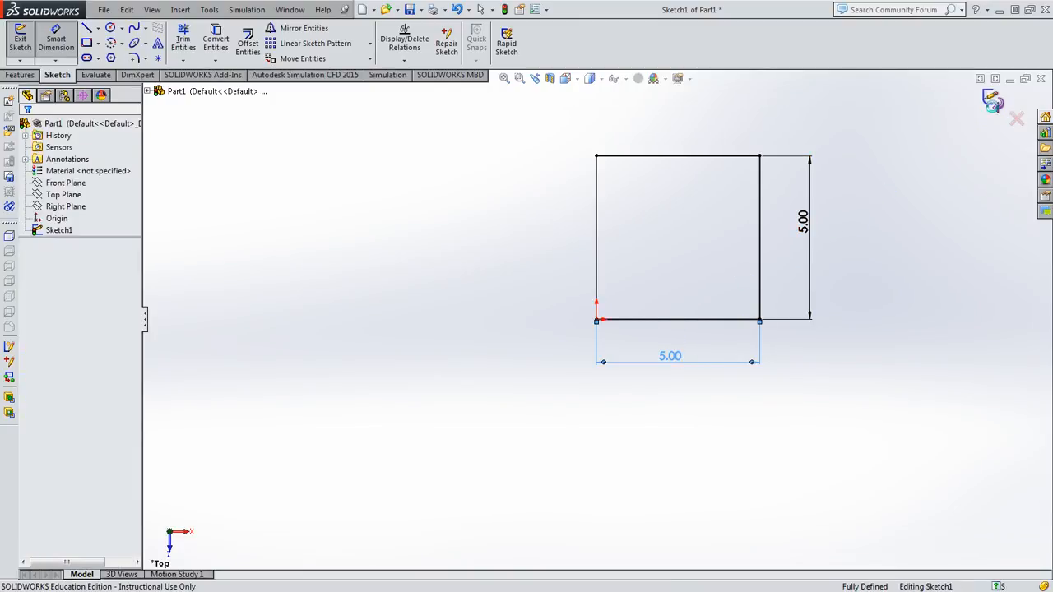
# Finish the square sketch and extrude it upward as a Blind boss with a depth of 5 in.
pyautogui.click(995, 110)
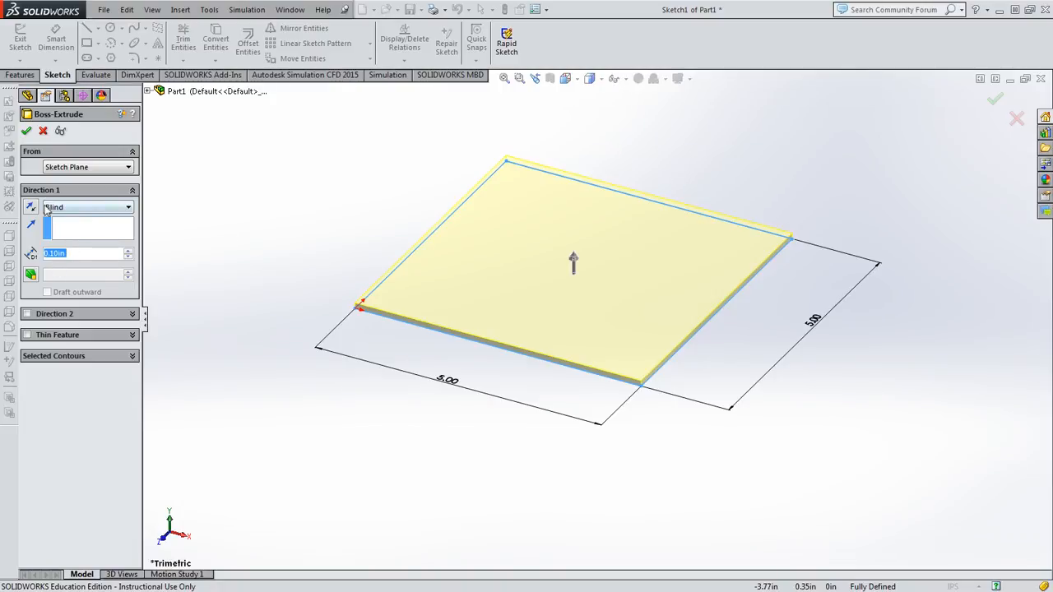
pyautogui.write('5')
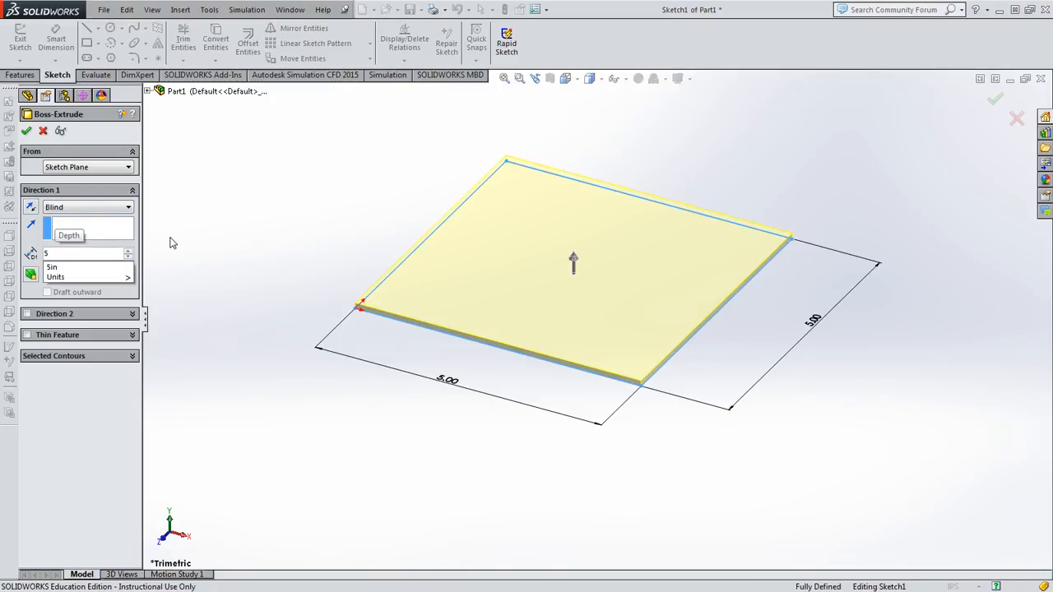
pyautogui.press('Return')
pyautogui.press('f')
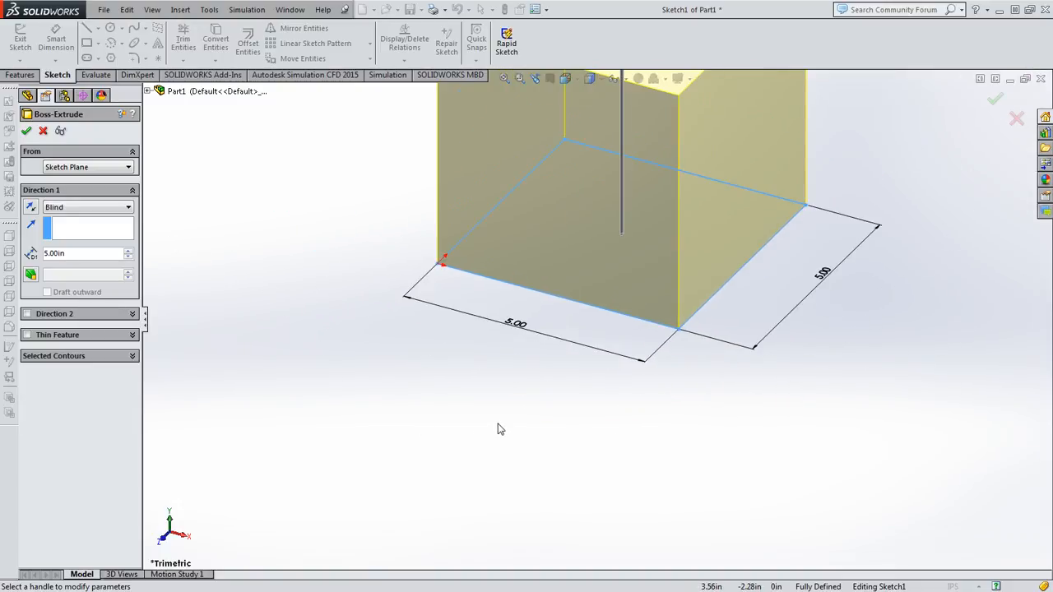
pyautogui.scroll(3, 656, 175)
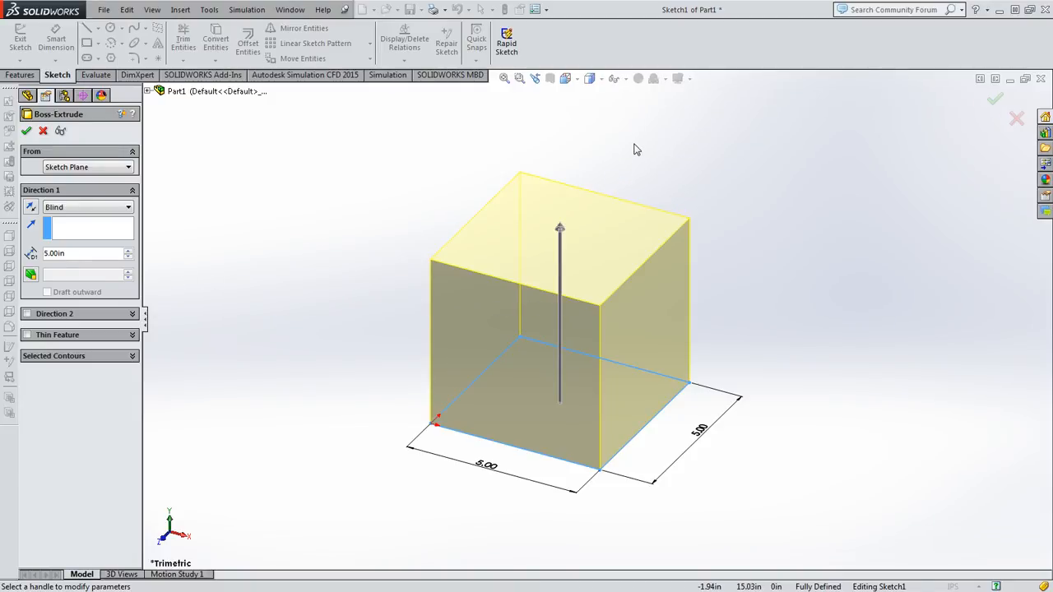
pyautogui.press('Return')
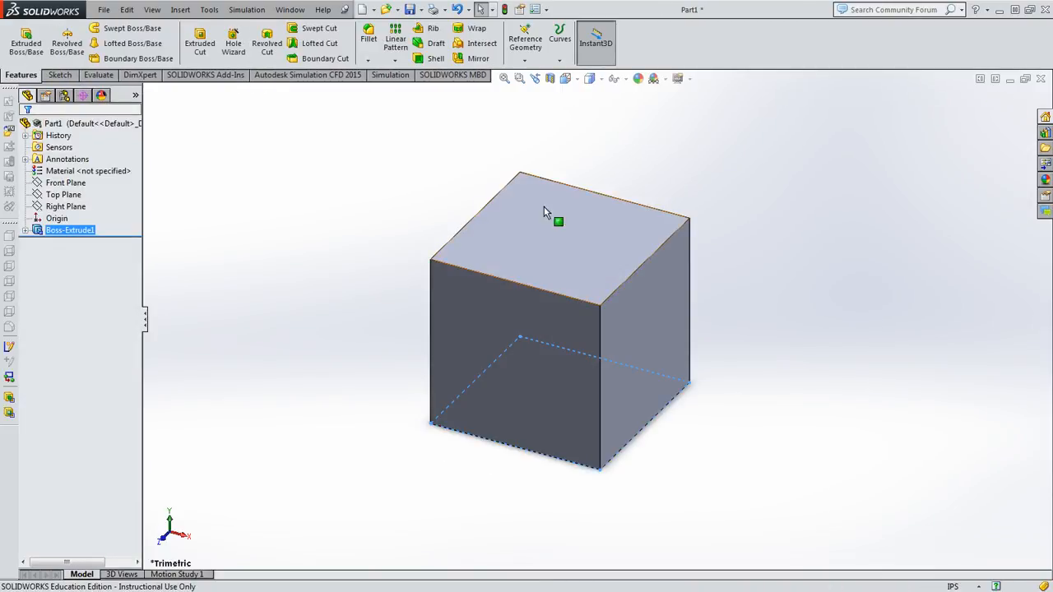
pyautogui.click(391, 218)
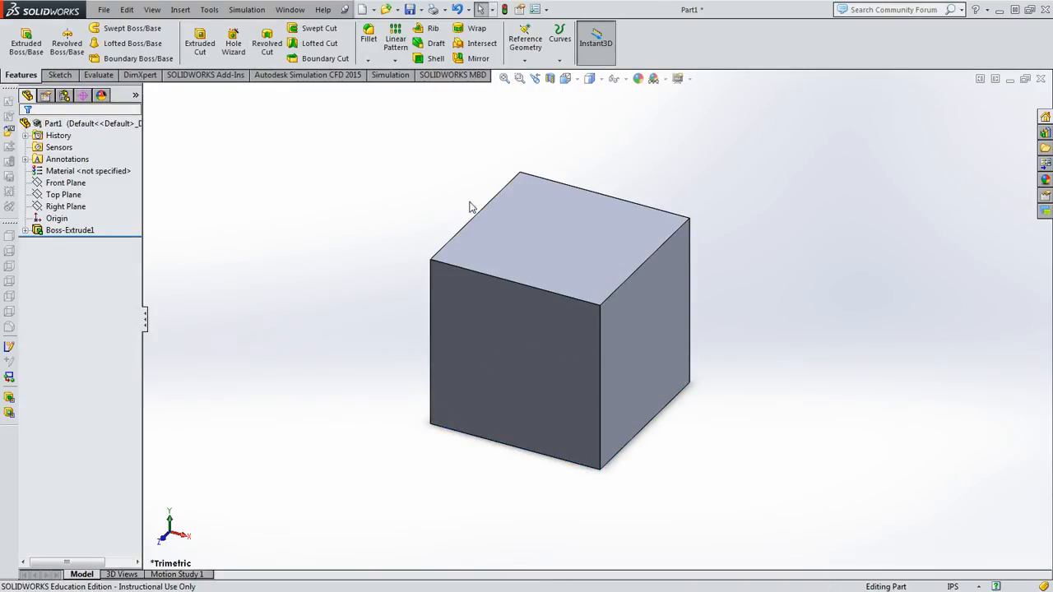
# Examine the cube from a rotated angle and in the front and isometric orientations, including its top face.
pyautogui.moveTo(857, 242); pyautogui.dragTo(906, 196, button='middle')
pyautogui.press('space')
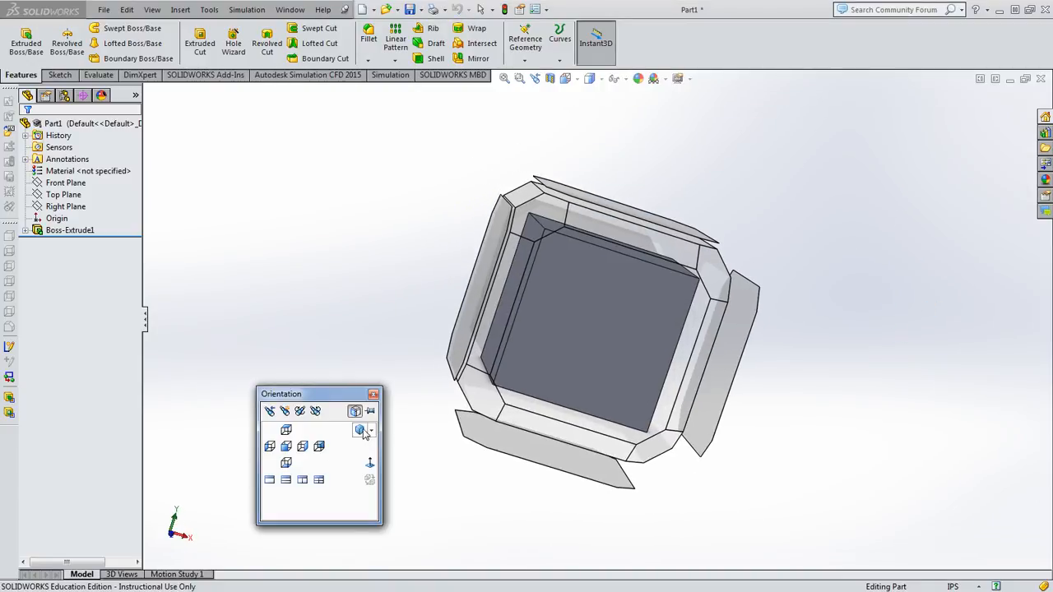
pyautogui.click(362, 430)
pyautogui.press('space')
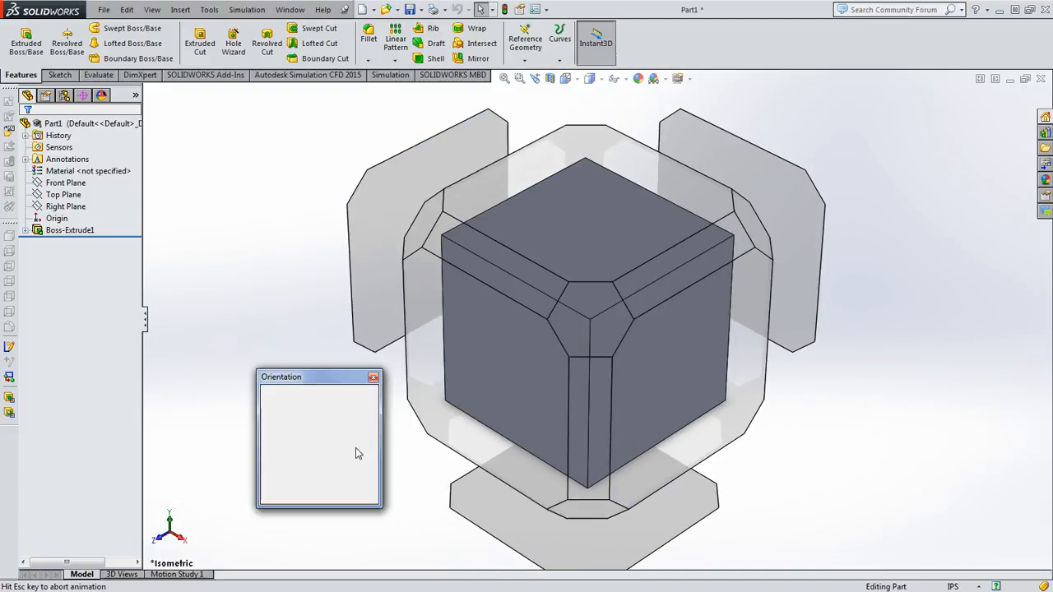
pyautogui.click(285, 428)
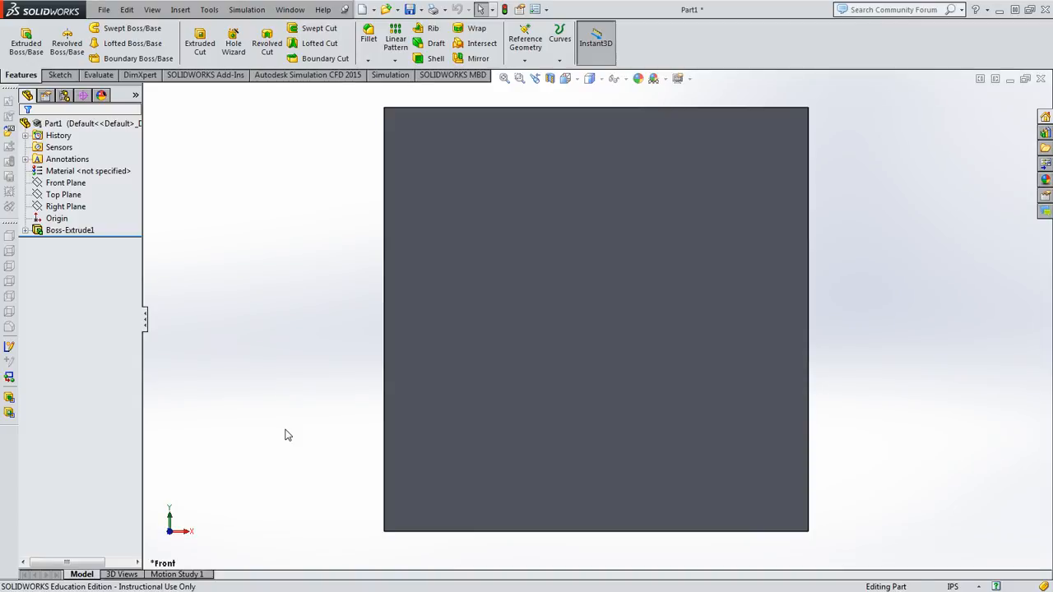
pyautogui.press('space')
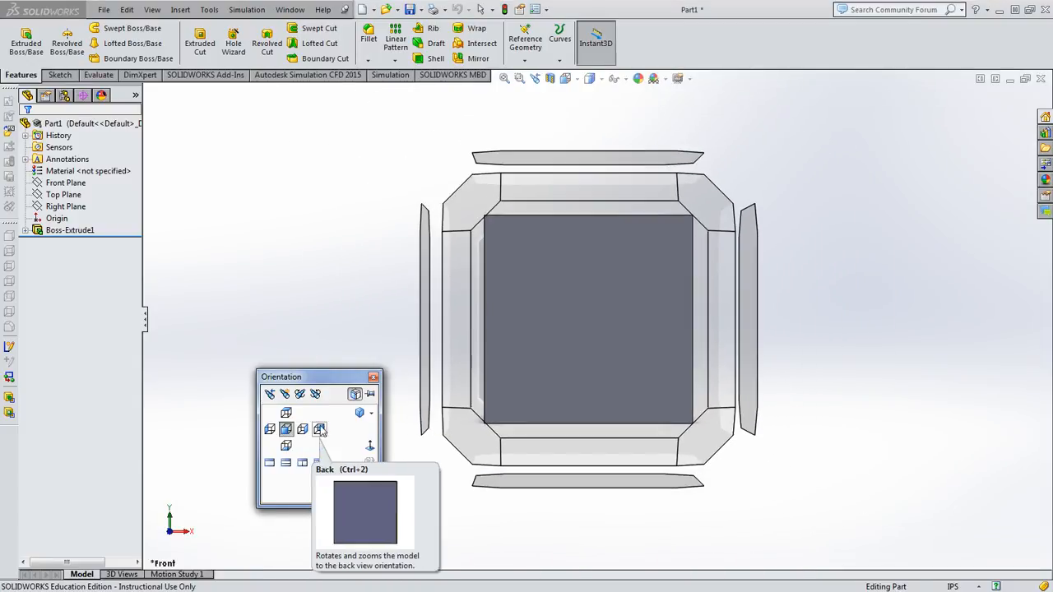
pyautogui.click(356, 415)
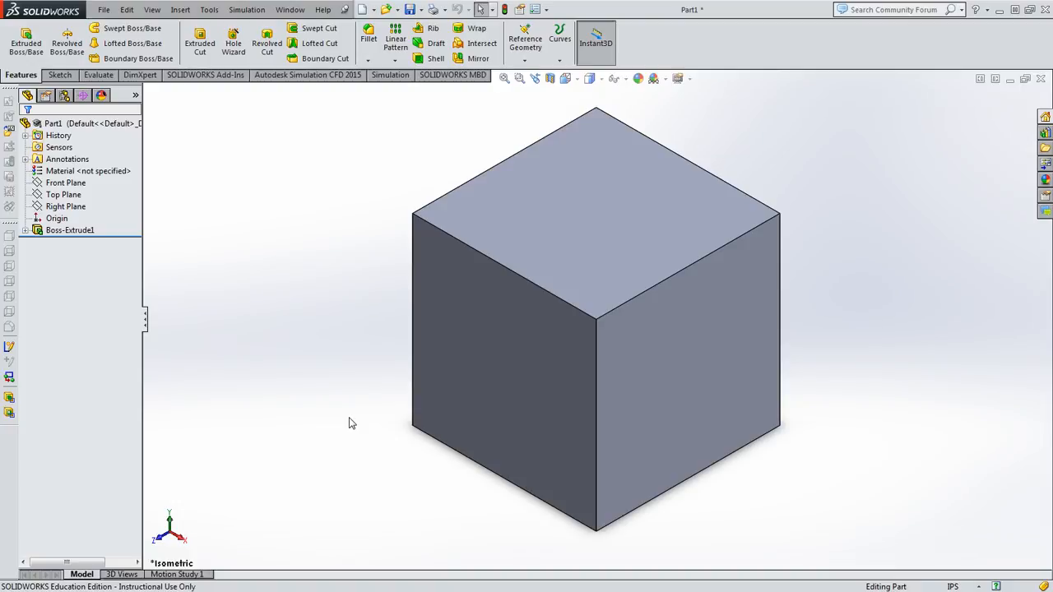
pyautogui.click(603, 219)
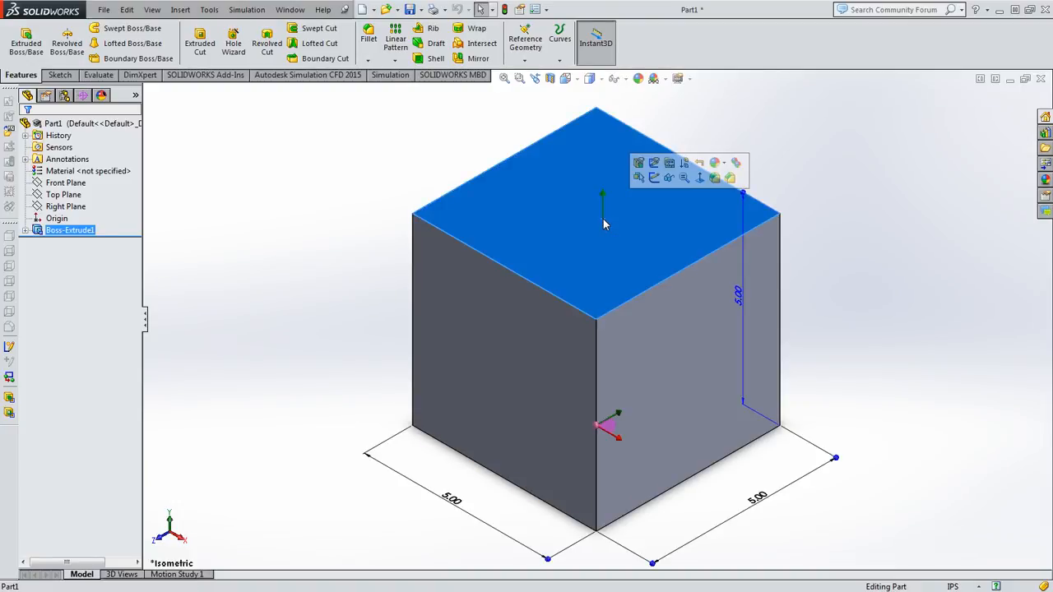
pyautogui.click(313, 159)
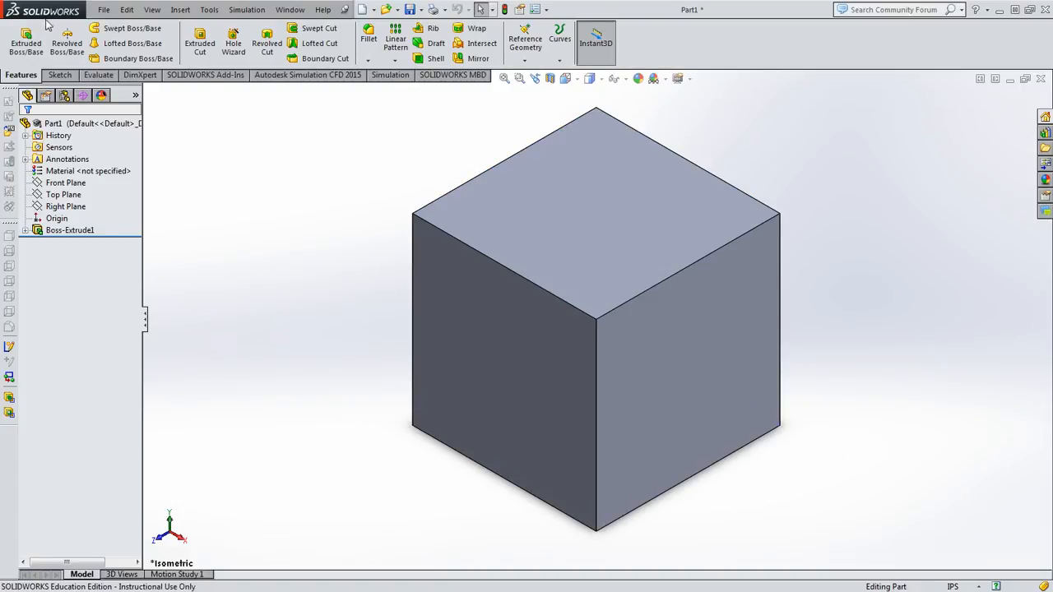
# Start an Extruded Cut on the cube's top face and sketch a corner rectangle from the face's front corner inward.
pyautogui.click(201, 48)
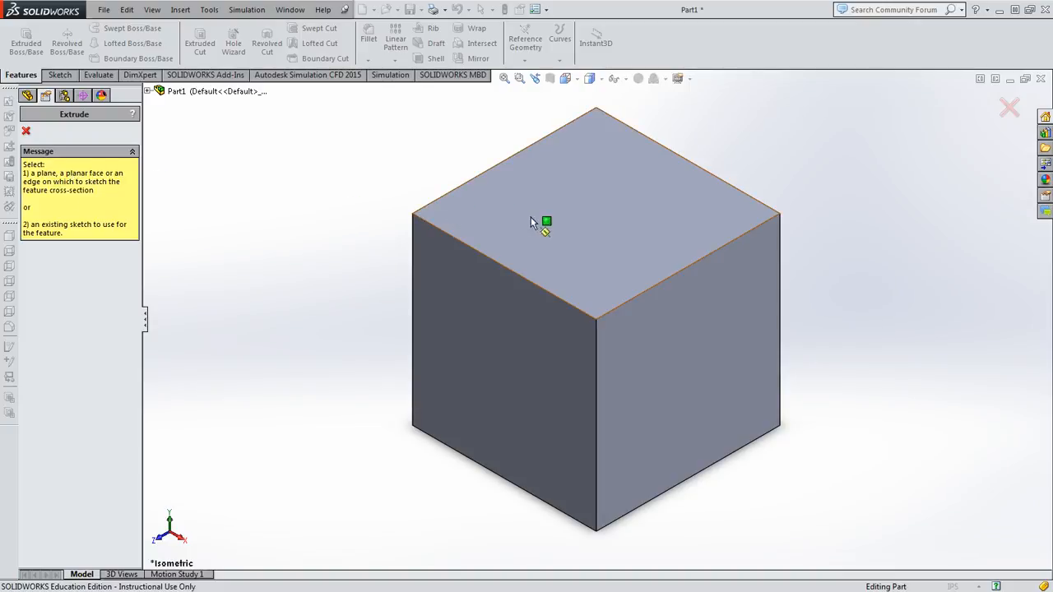
pyautogui.click(635, 220)
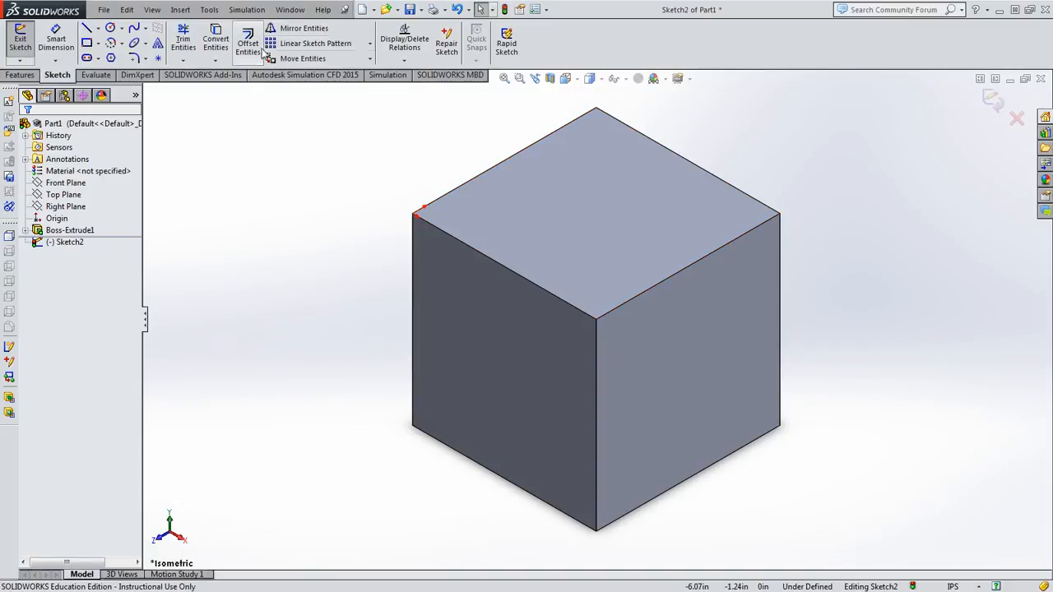
pyautogui.click(87, 44)
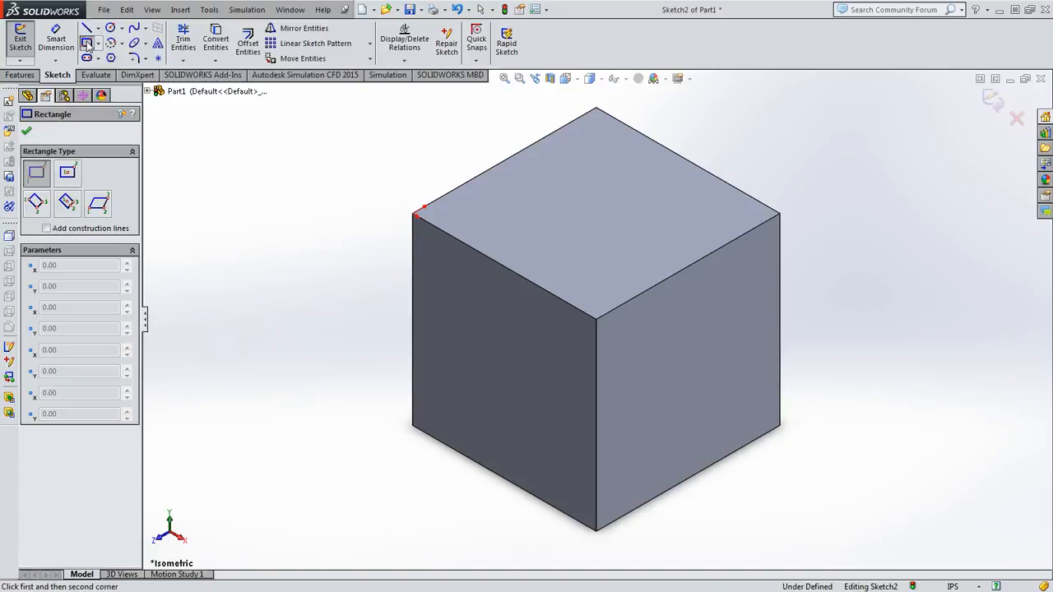
pyautogui.click(596, 320)
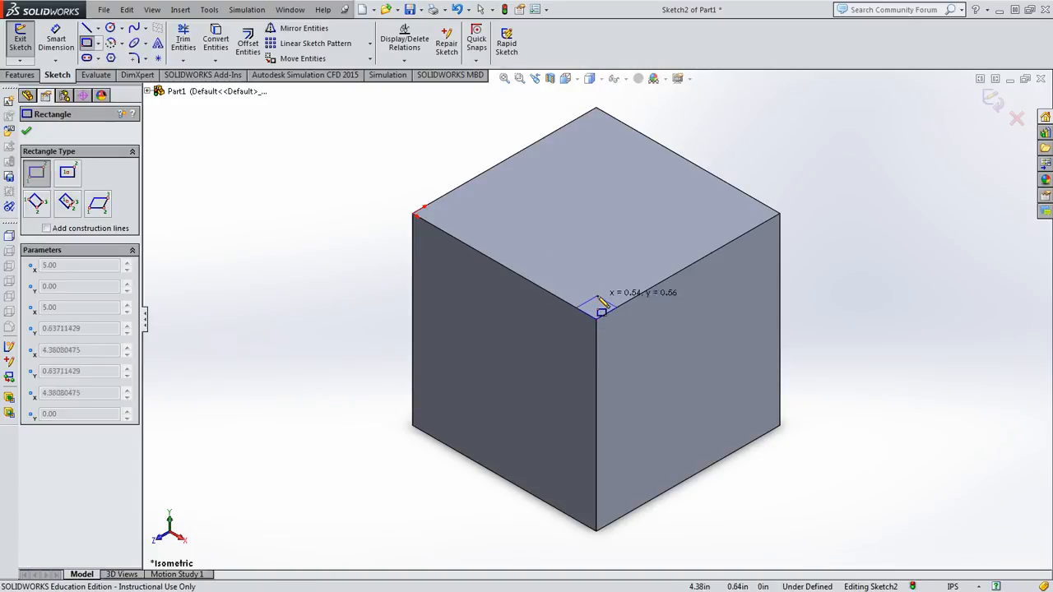
pyautogui.click(584, 222)
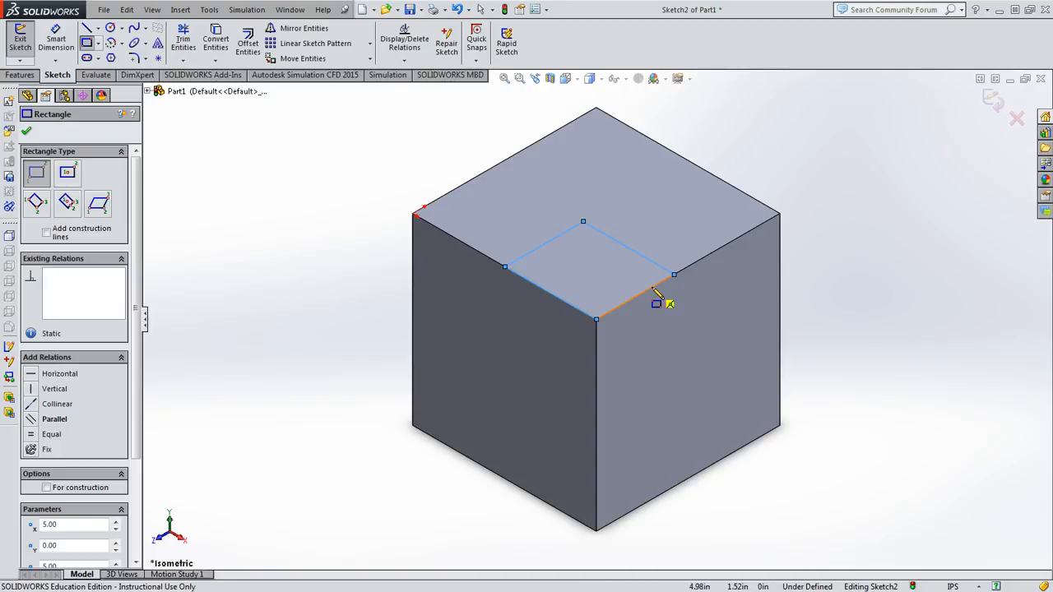
# Dimension the rectangle's side along the top edge of the cube's right face as 5/2 in.
pyautogui.click(52, 41)
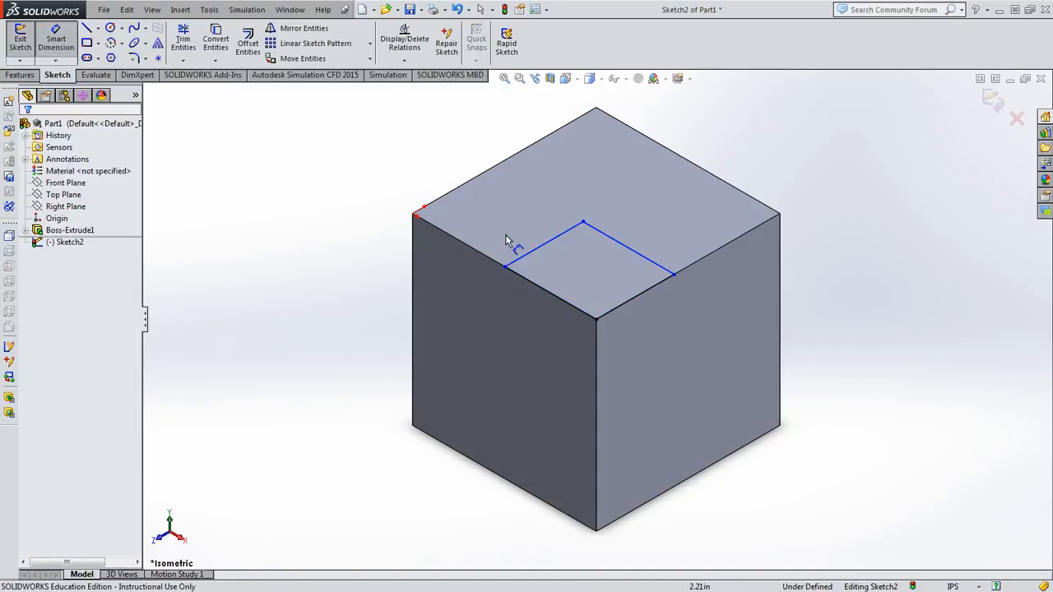
pyautogui.click(643, 297)
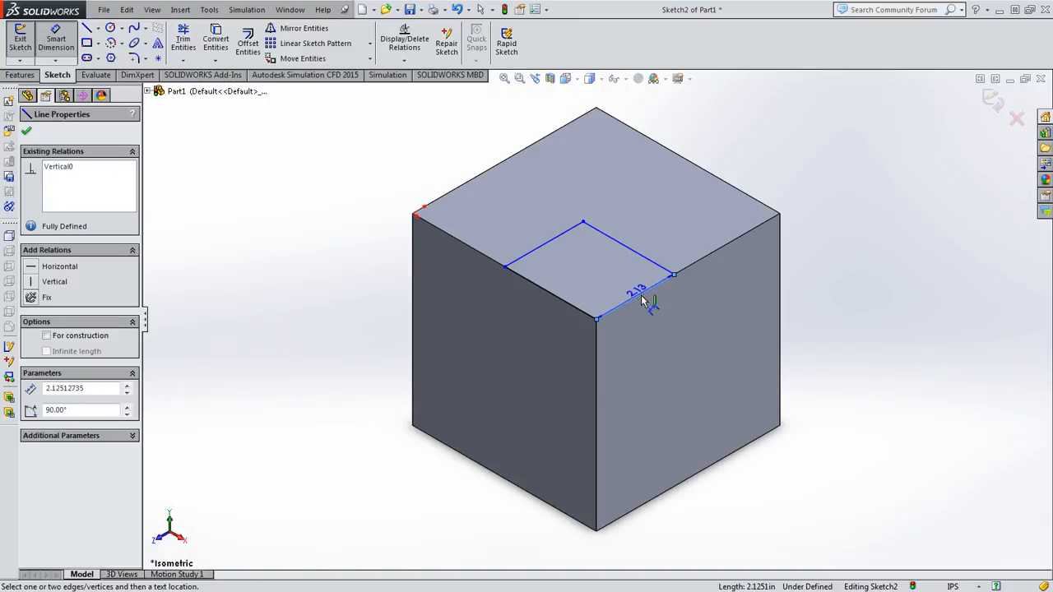
pyautogui.click(666, 322)
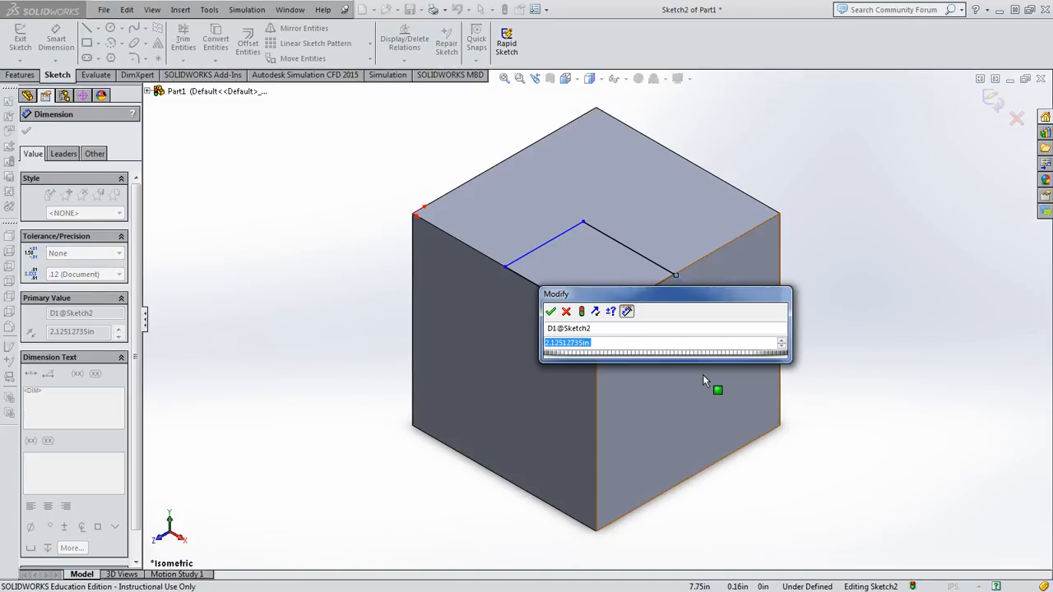
pyautogui.write('5/')
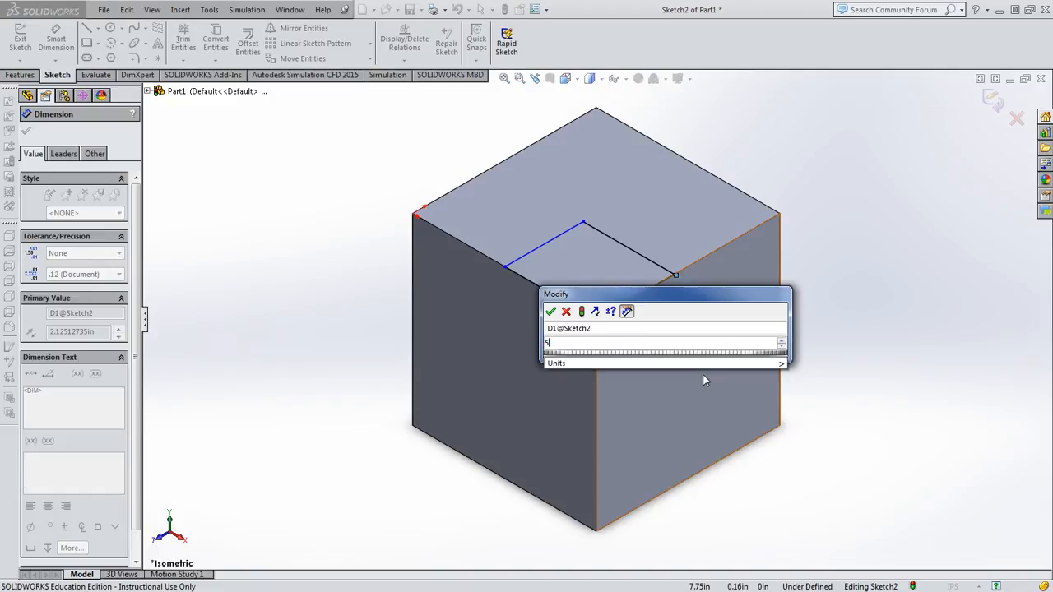
pyautogui.write('2')
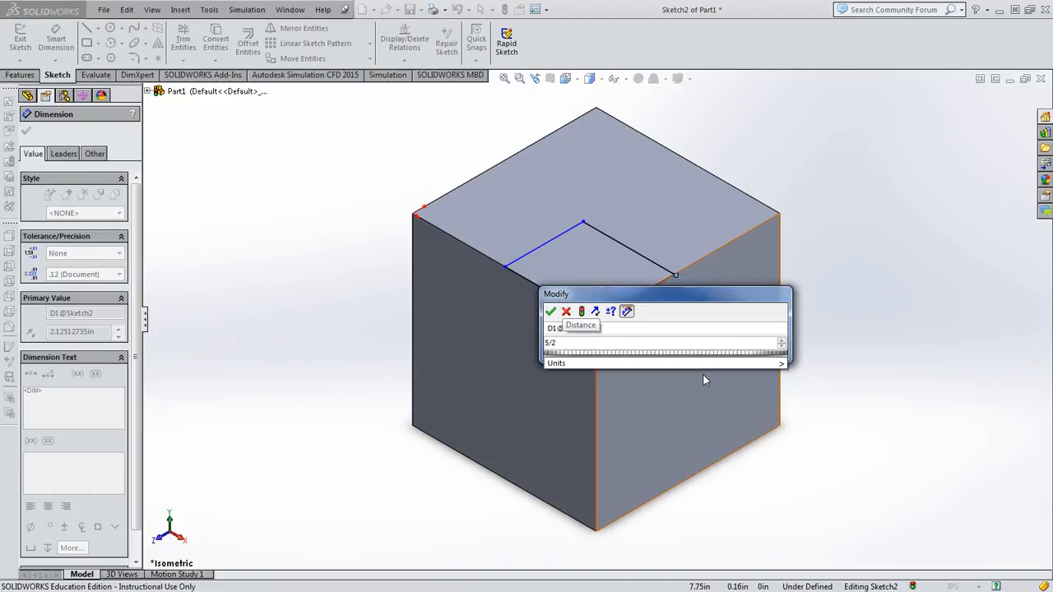
pyautogui.press('Return')
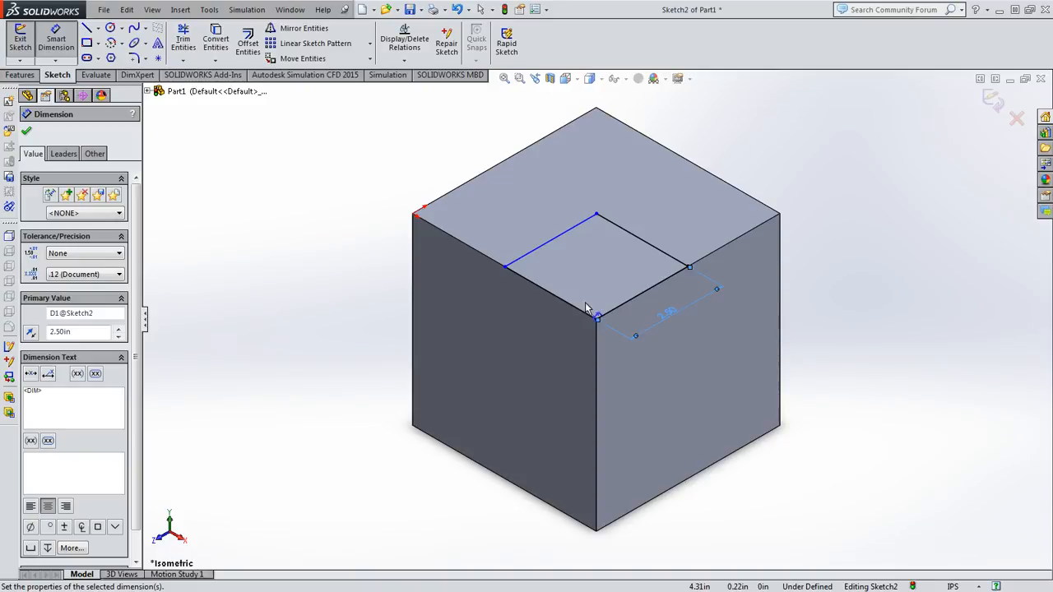
# Dimension the rectangle's side along the top edge of the cube's front face as 2.5 in.
pyautogui.click(559, 302)
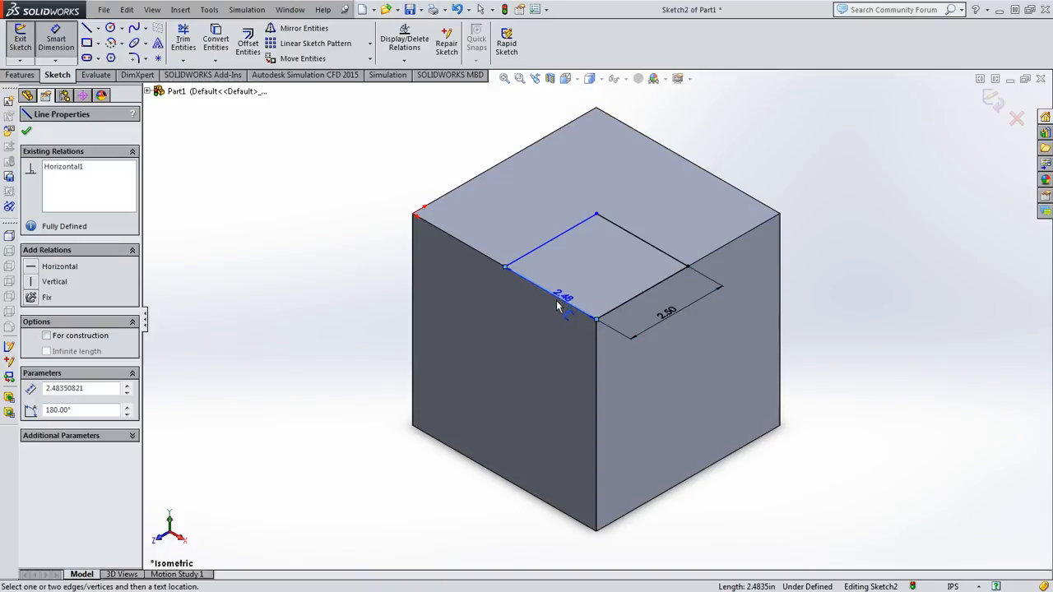
pyautogui.click(509, 331)
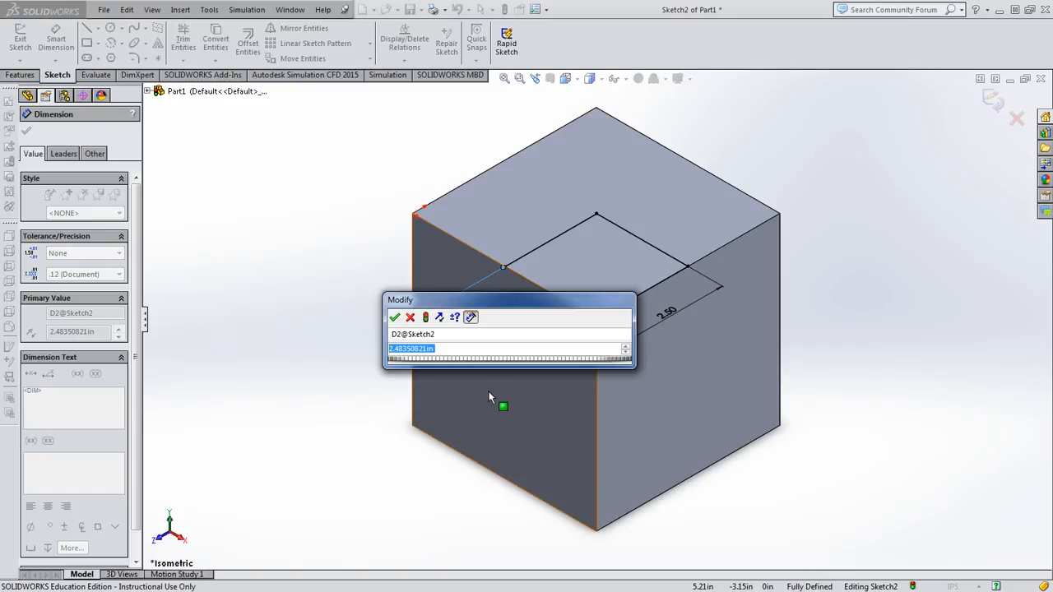
pyautogui.write('2.5')
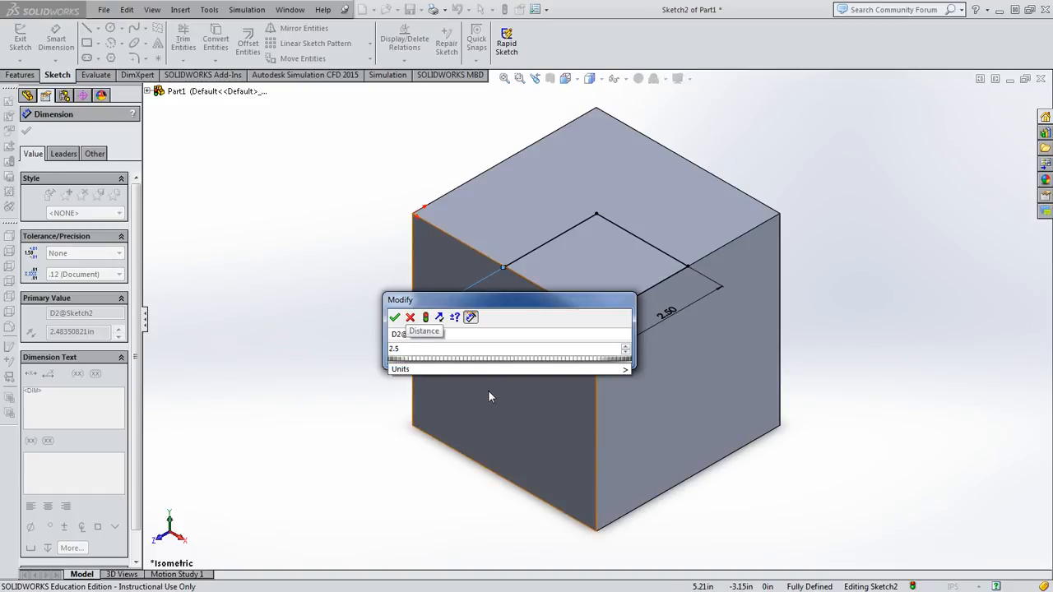
pyautogui.press('Return')
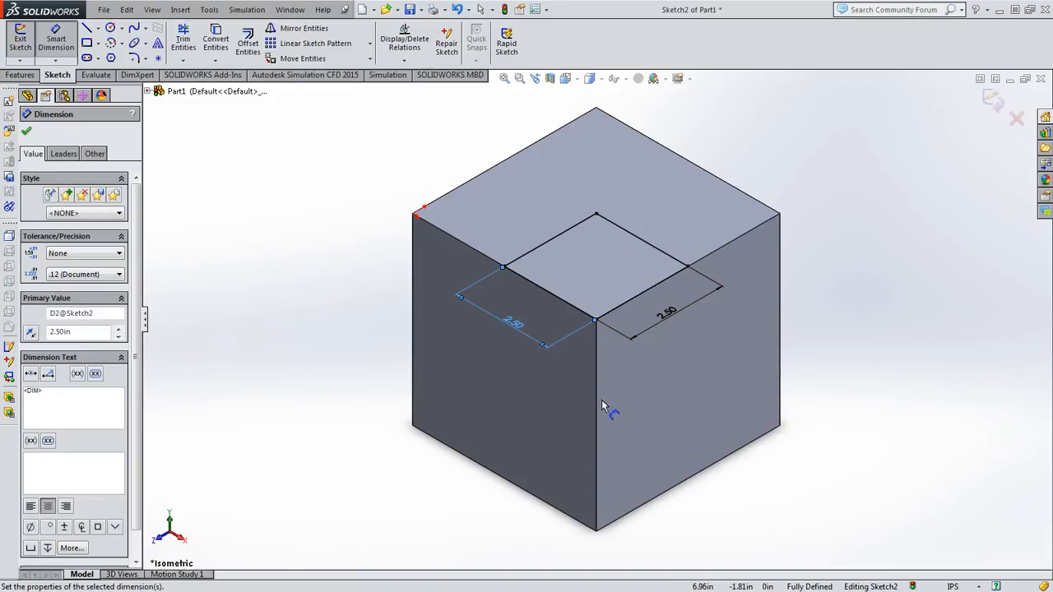
# Finish the rectangle sketch and cut it down into the cube as a Blind Extruded Cut with a depth of 2.5 in.
pyautogui.click(996, 109)
pyautogui.click(995, 108)
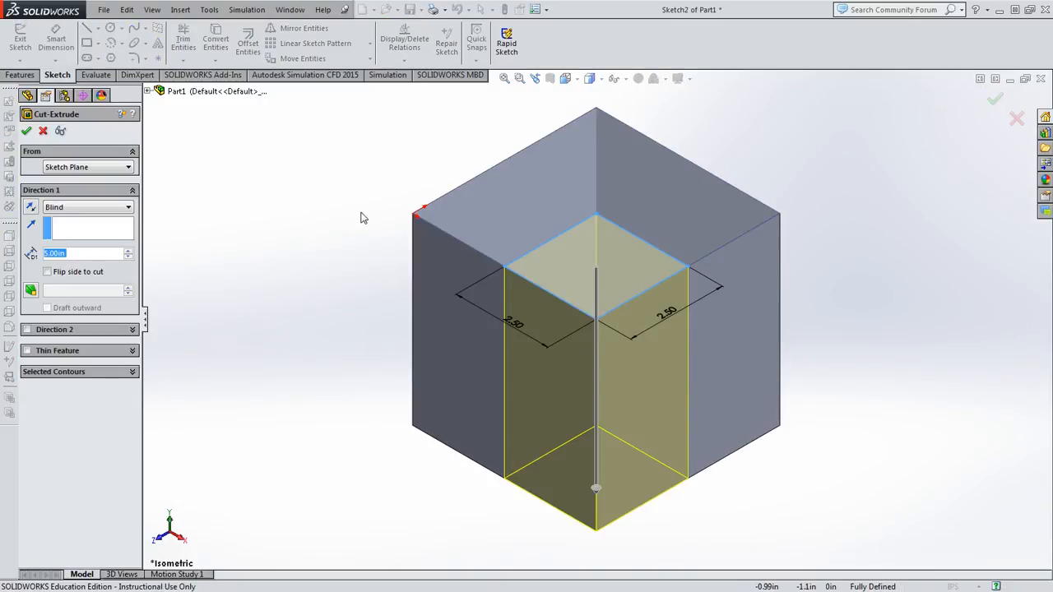
pyautogui.click(79, 255)
pyautogui.moveTo(80, 257); pyautogui.dragTo(48, 259)
pyautogui.write('2.5')
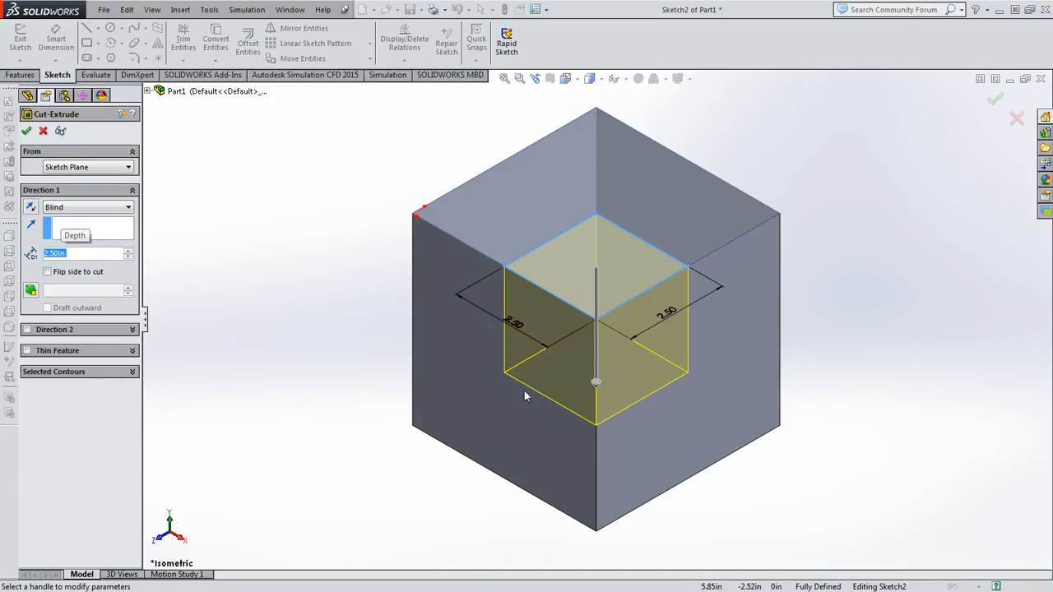
pyautogui.click(996, 99)
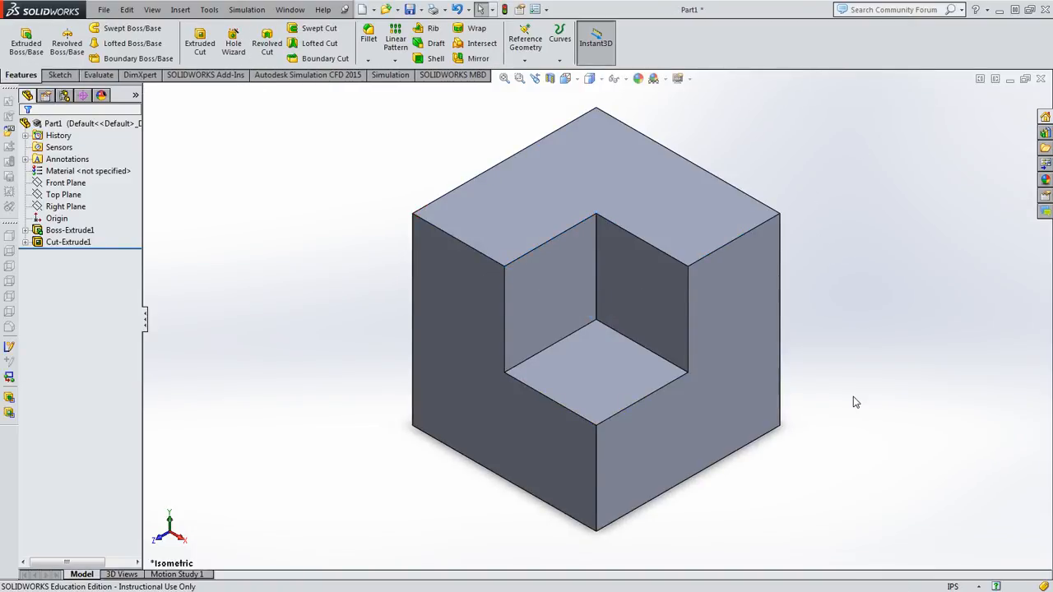
# Save the part in the Documents library under the file name cut_cube.
pyautogui.moveTo(855, 402); pyautogui.dragTo(875, 442, button='middle')
pyautogui.press('Escape')
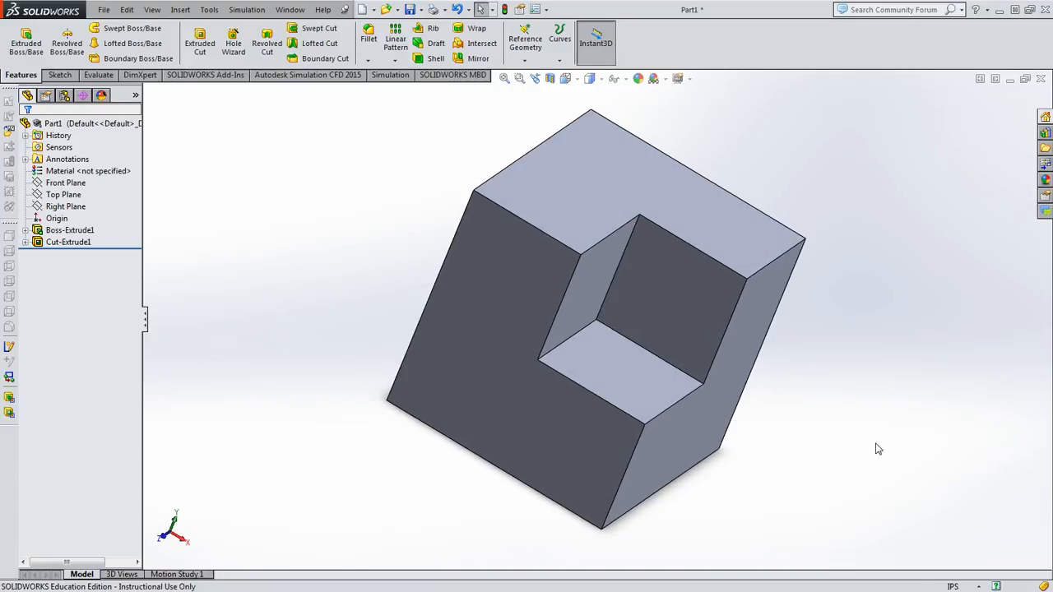
pyautogui.click(105, 10)
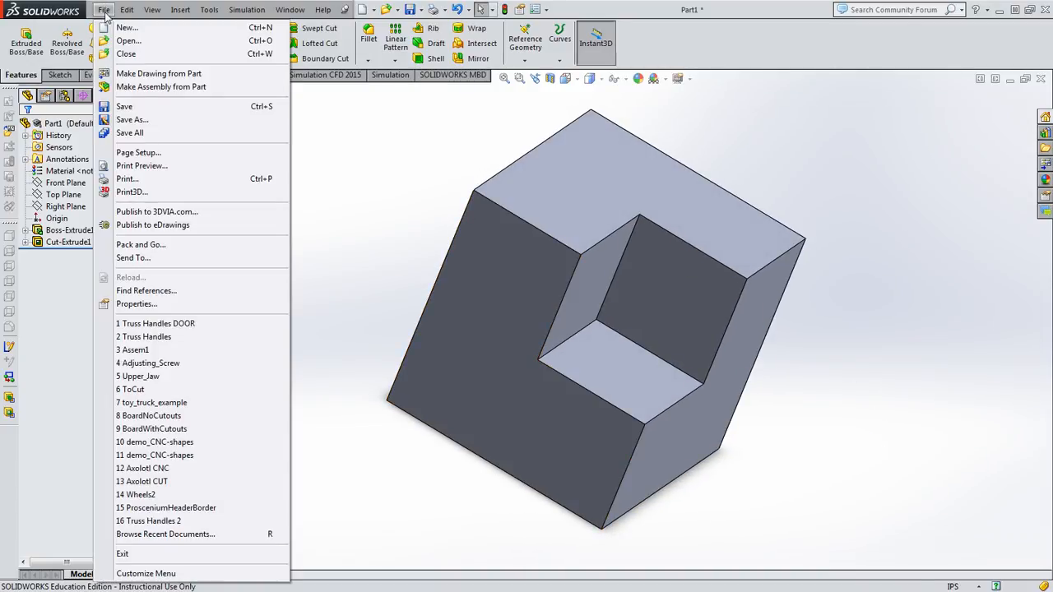
pyautogui.click(135, 119)
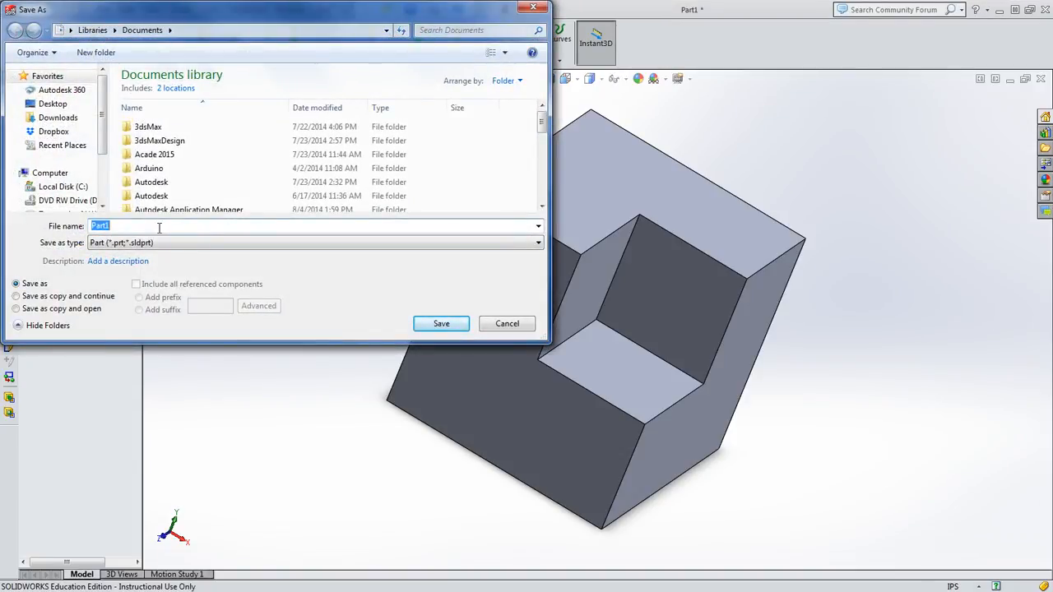
pyautogui.write('cut_cube')
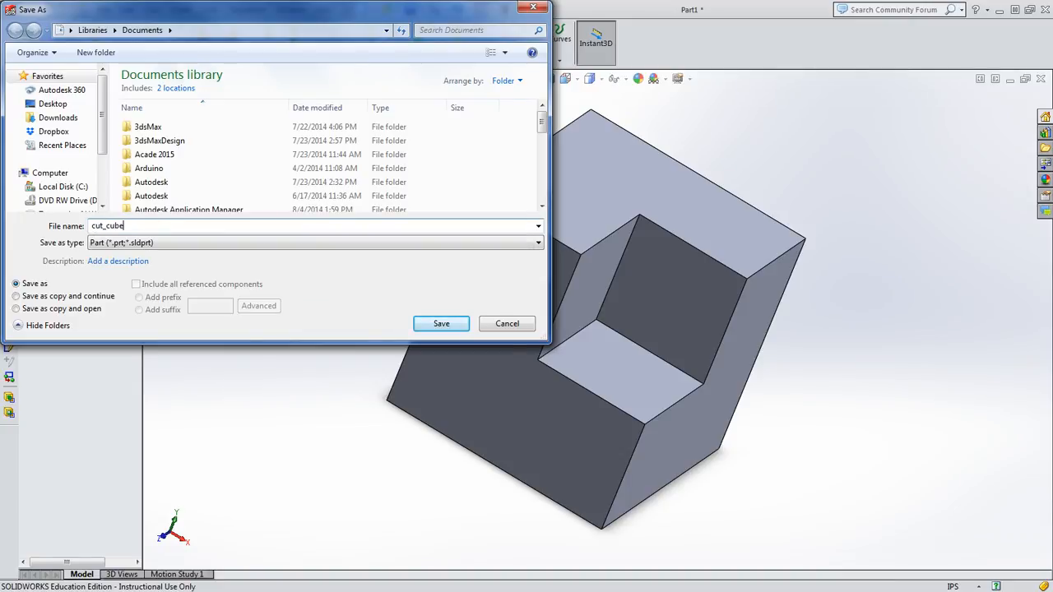